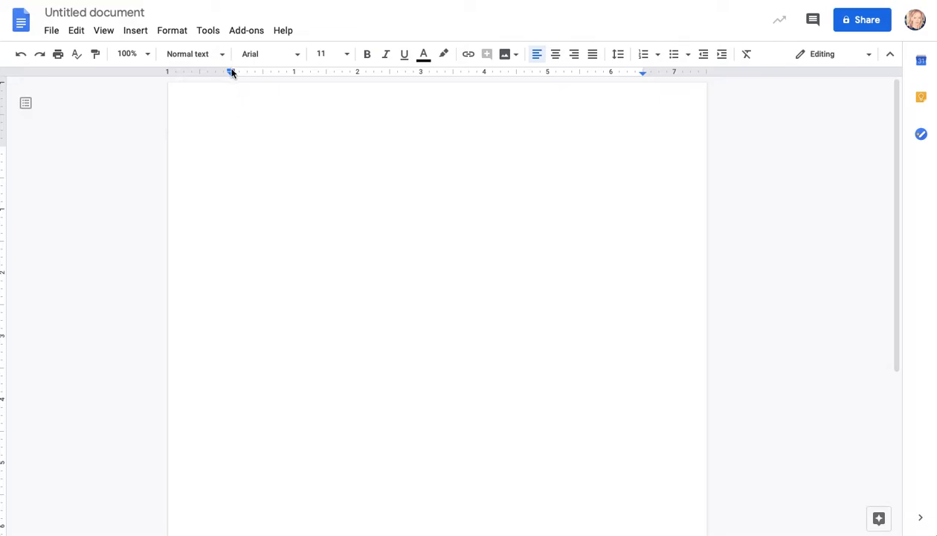
Enter the sample word "Hello" on the blank page and erase it again.
click(237, 144)
text(Hello)
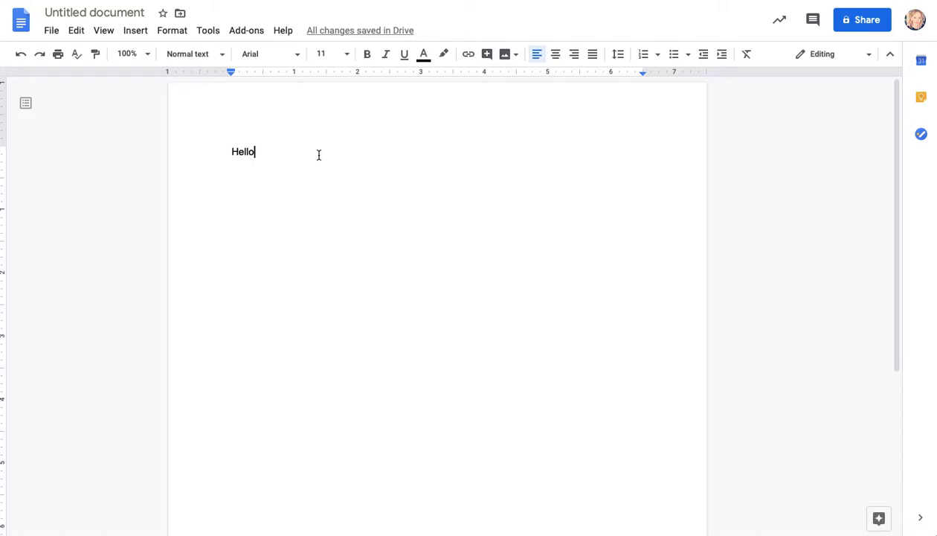
key(BackSpace)
key(BackSpace)
key(BackSpace)
key(BackSpace)
key(BackSpace)
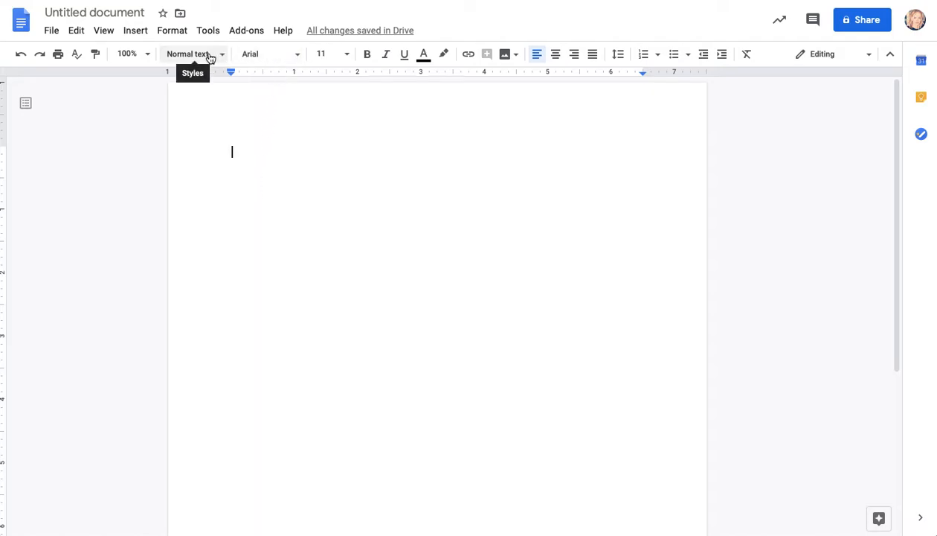
Set the document's font to Times New Roman.
click(298, 56)
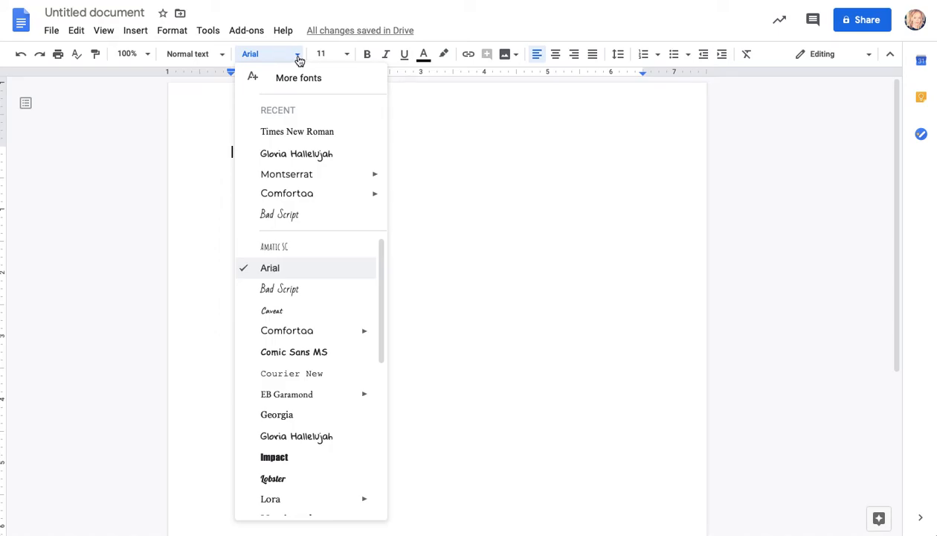
click(303, 140)
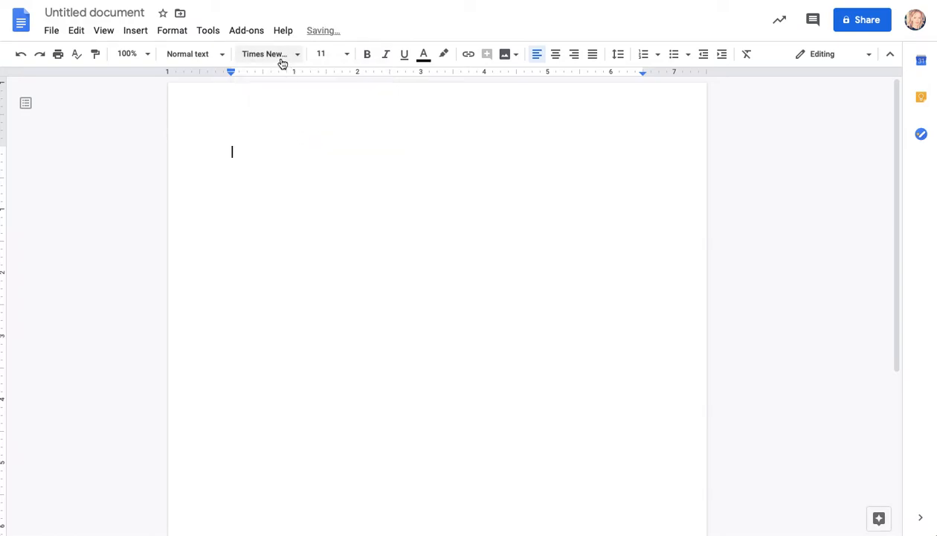
Try out the Times New Roman font with the word "Hello" and delete the word.
text(Hel)
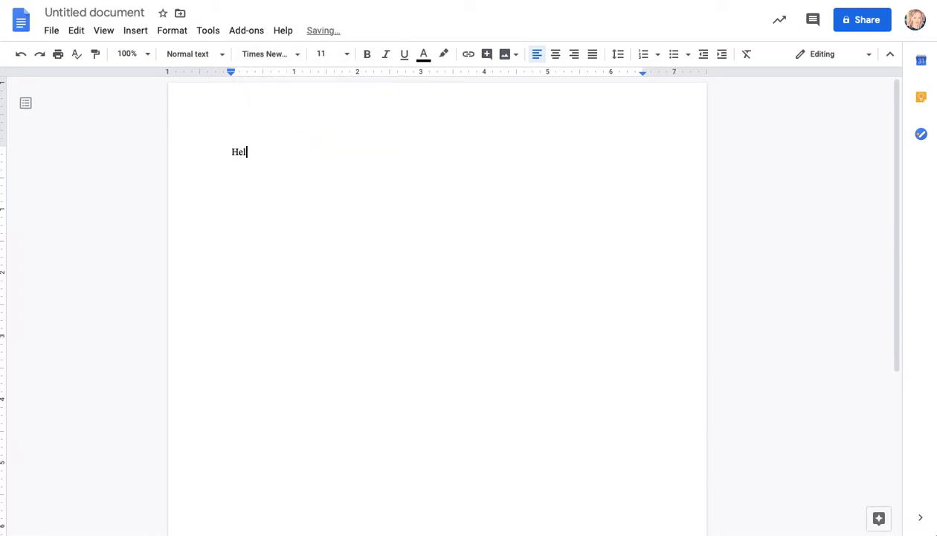
text(lo)
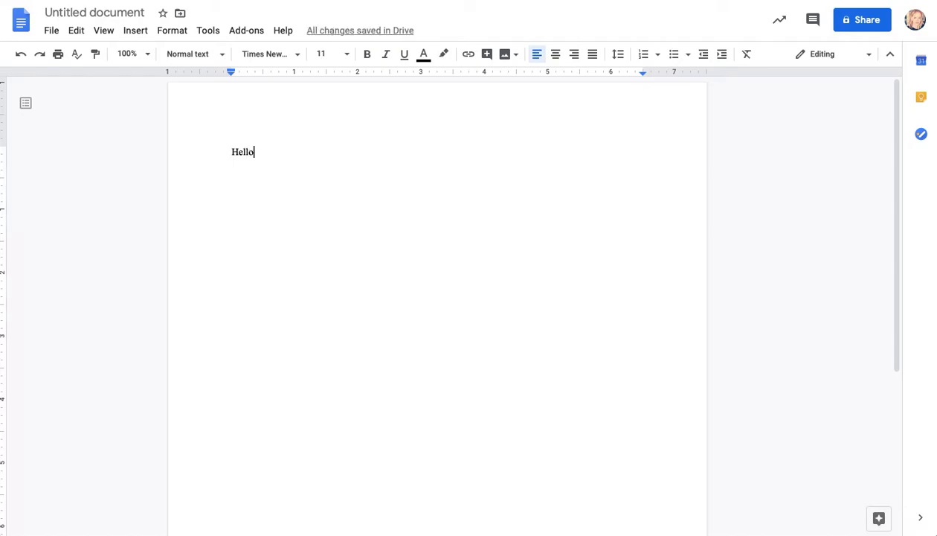
key(BackSpace)
key(BackSpace)
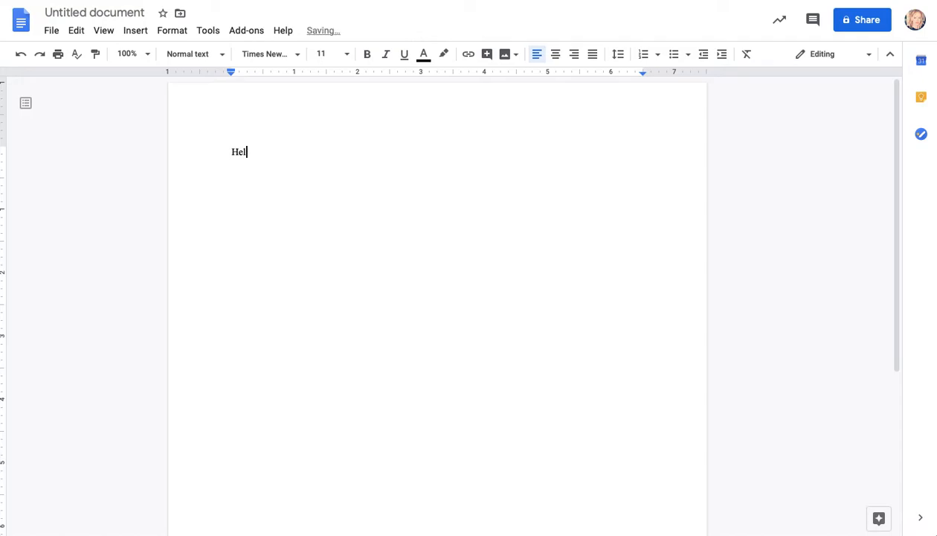
key(BackSpace)
key(BackSpace)
key(BackSpace)
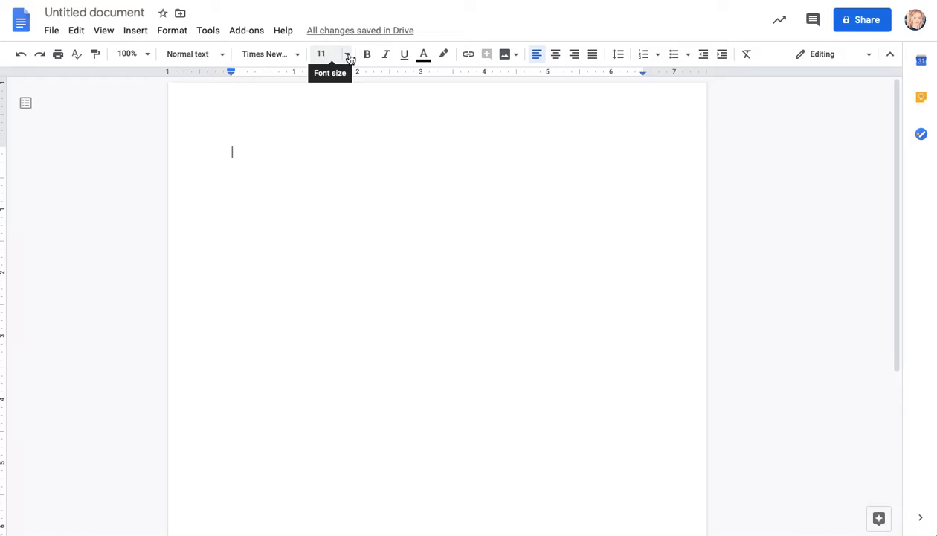
Set the font size to 12.
click(347, 55)
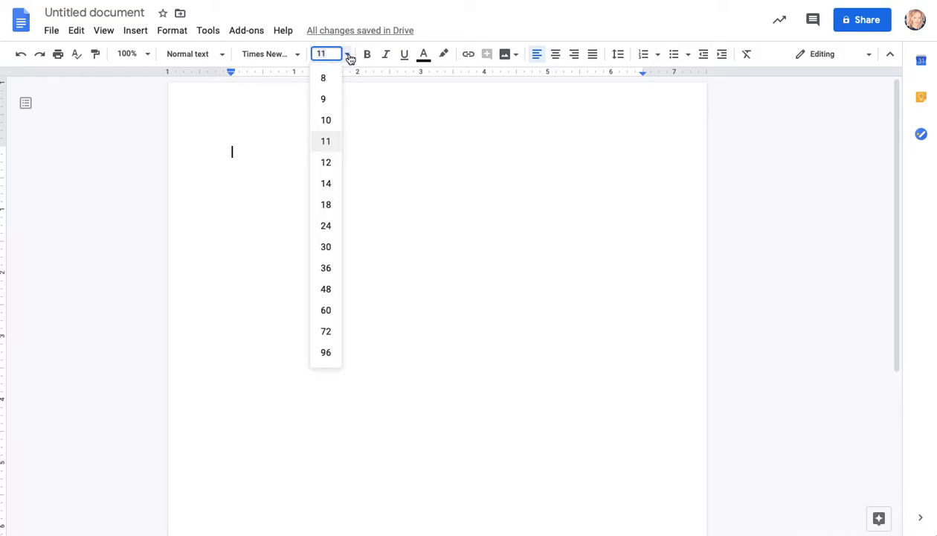
click(327, 163)
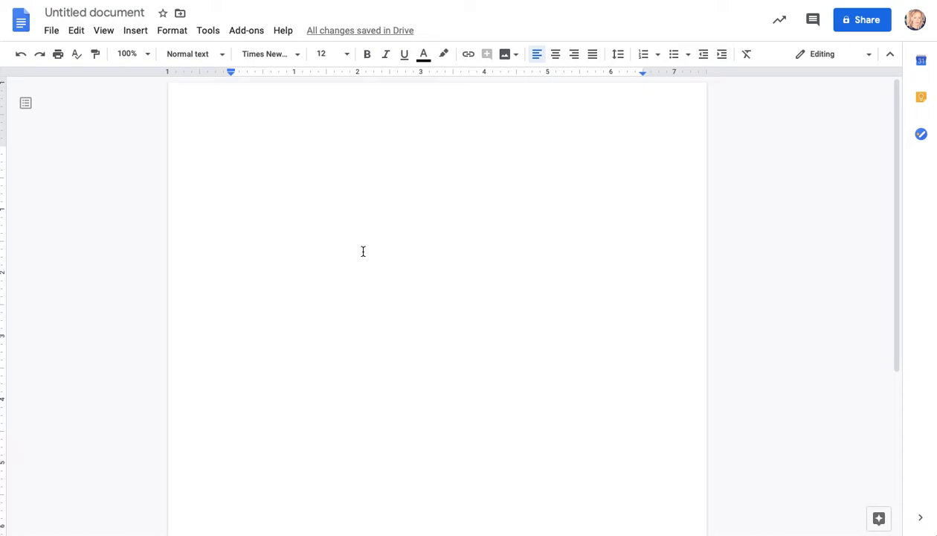
Create a bulleted list with the items "1 inch margins", "Times New Roman" and "12 pt. Font".
click(674, 53)
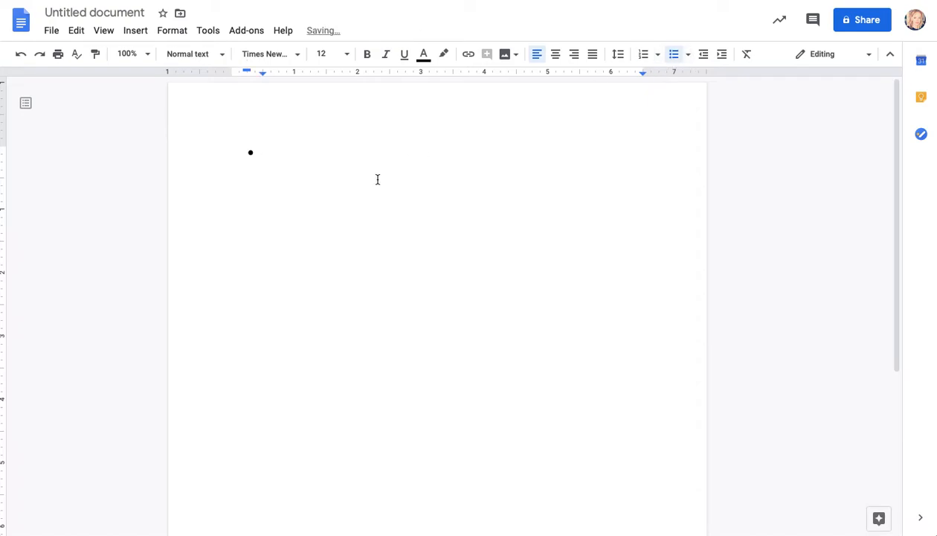
text(1 inch margina)
key(BackSpace)
text(s)
key(Return)
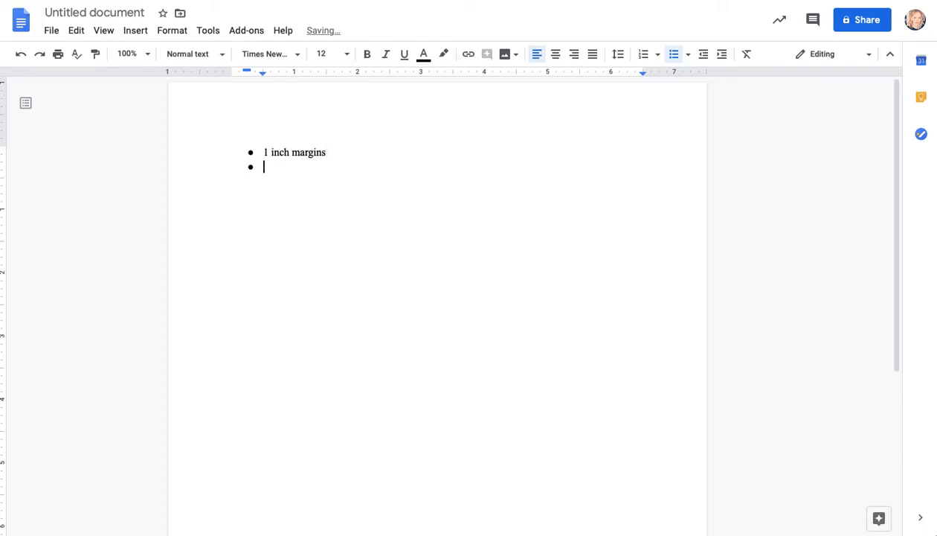
text(Times New Roman)
key(Return)
text(12 pt. fo)
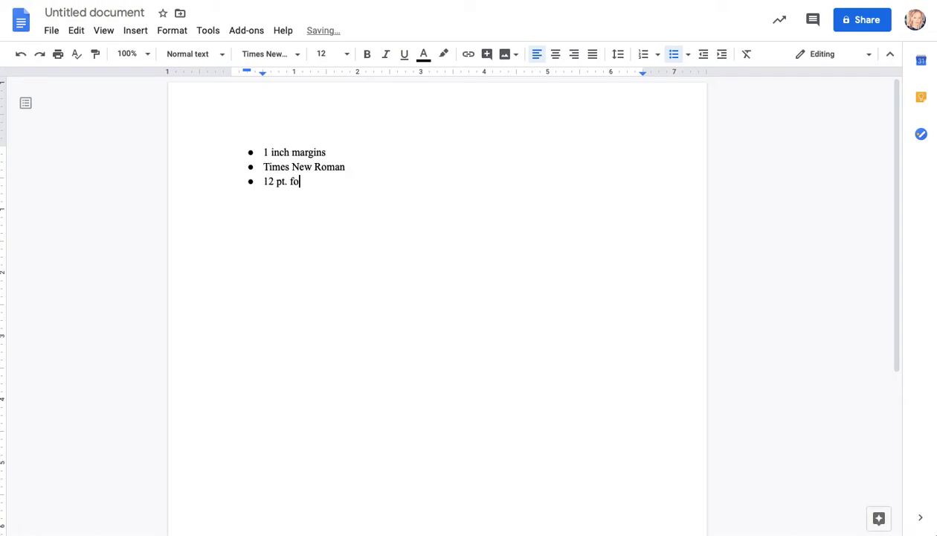
text(nt)
Add a fourth list item reading "Header - upper right hand corner page number".
key(Return)
text(Header)
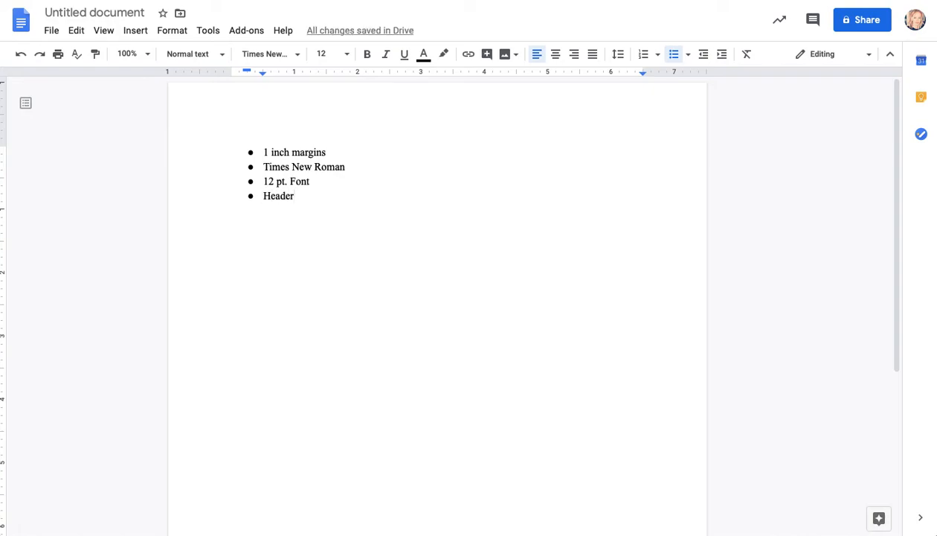
text( -)
text(u)
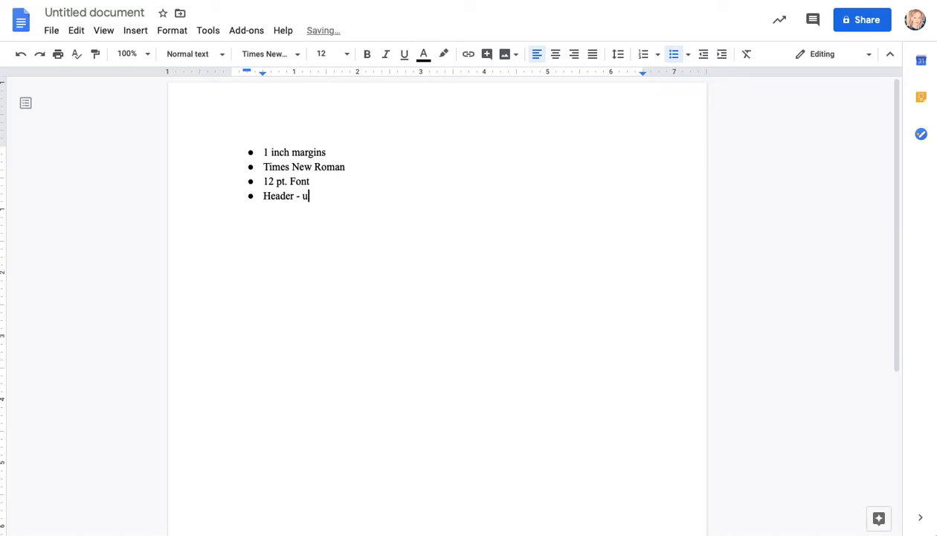
text(pper right hand co)
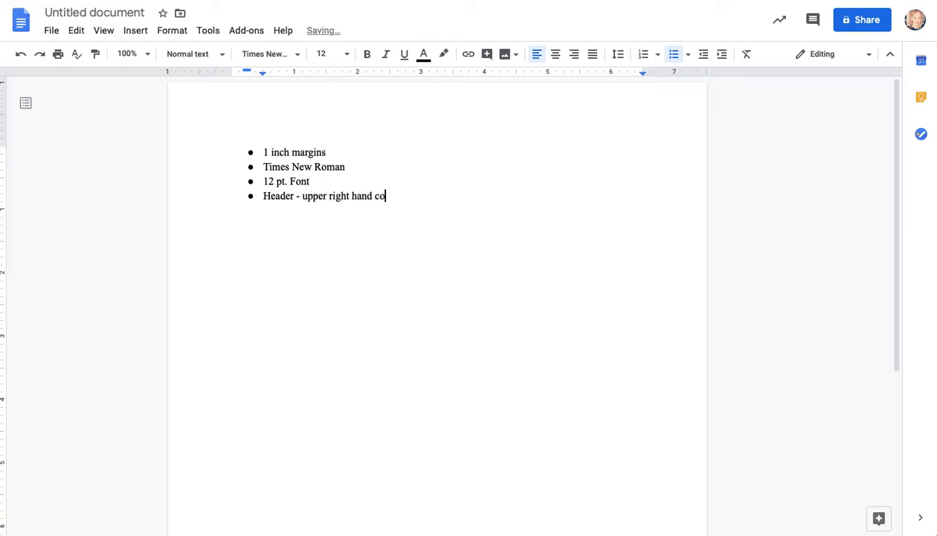
text(rner page number)
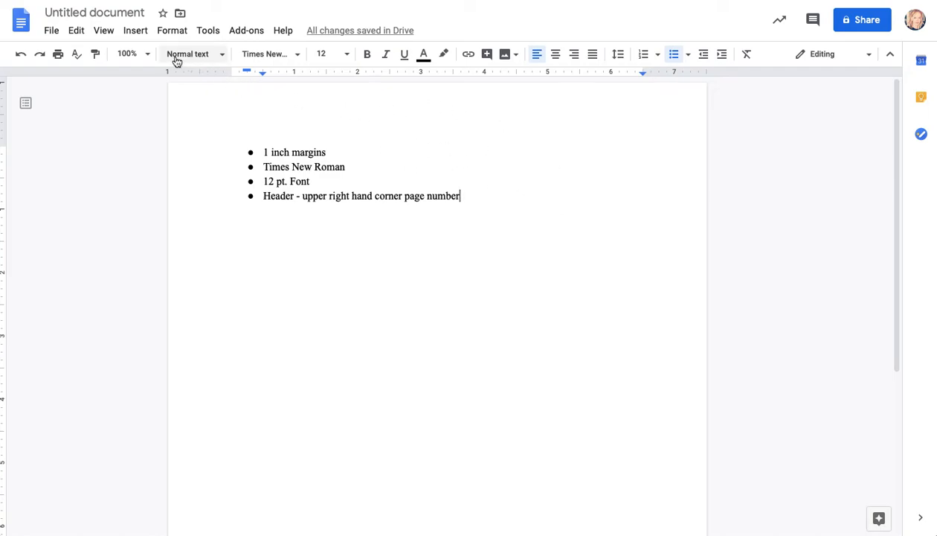
Insert a header with page numbers that start at 1 and show on the first page.
click(136, 31)
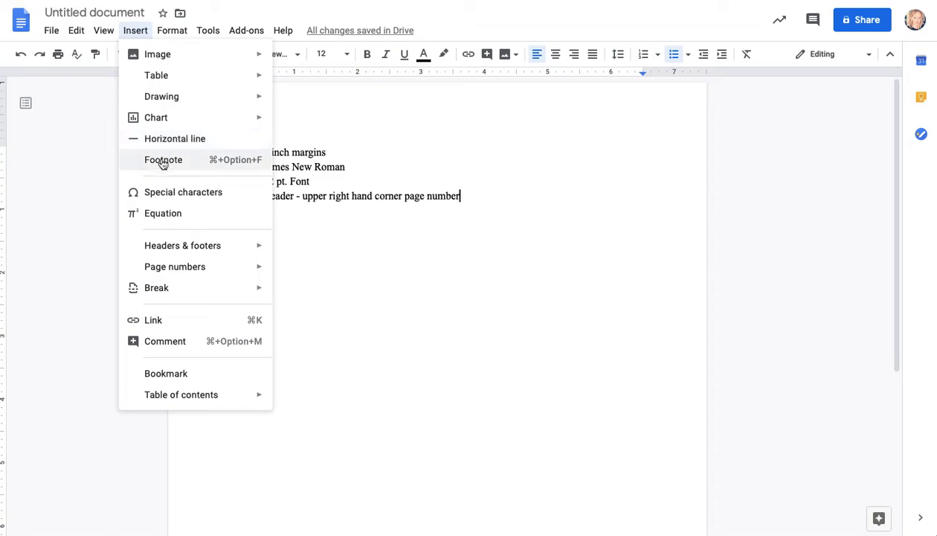
mouse_move(164, 249)
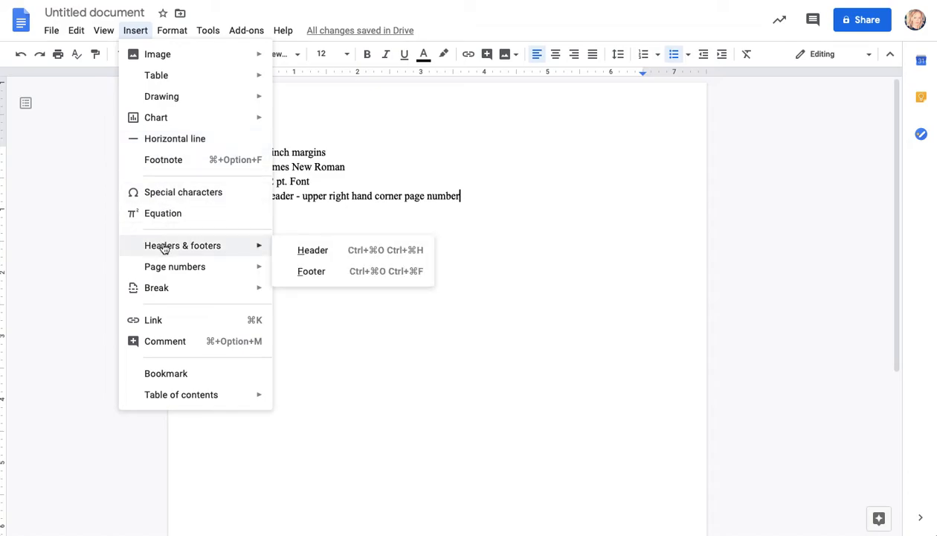
click(311, 251)
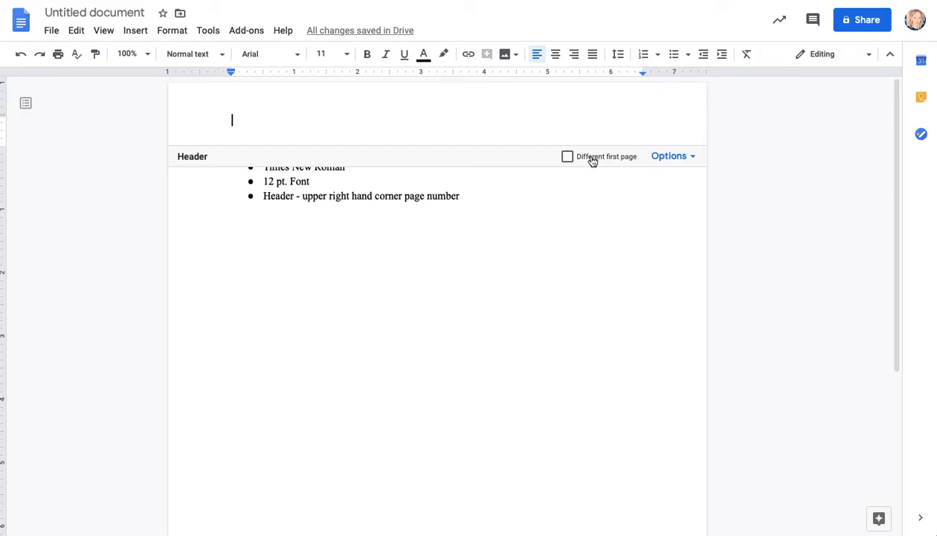
click(691, 158)
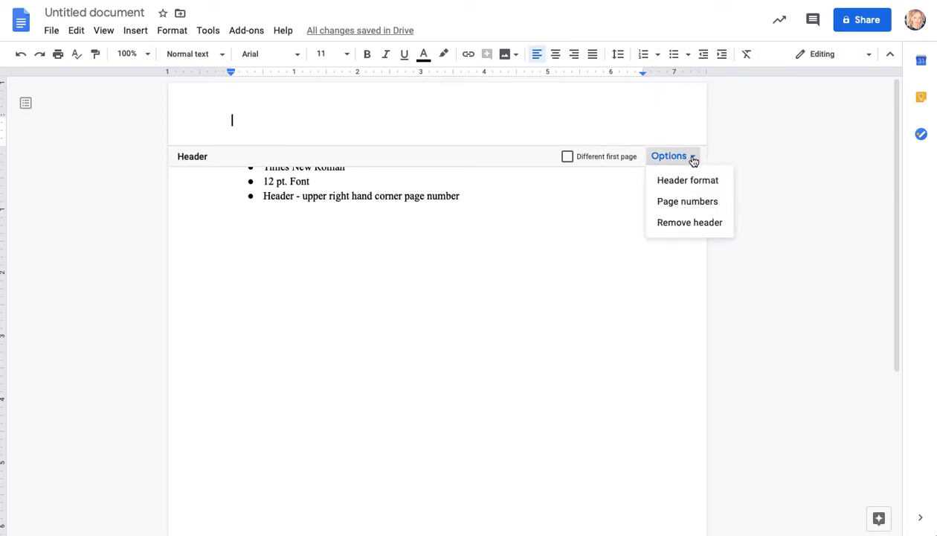
click(688, 202)
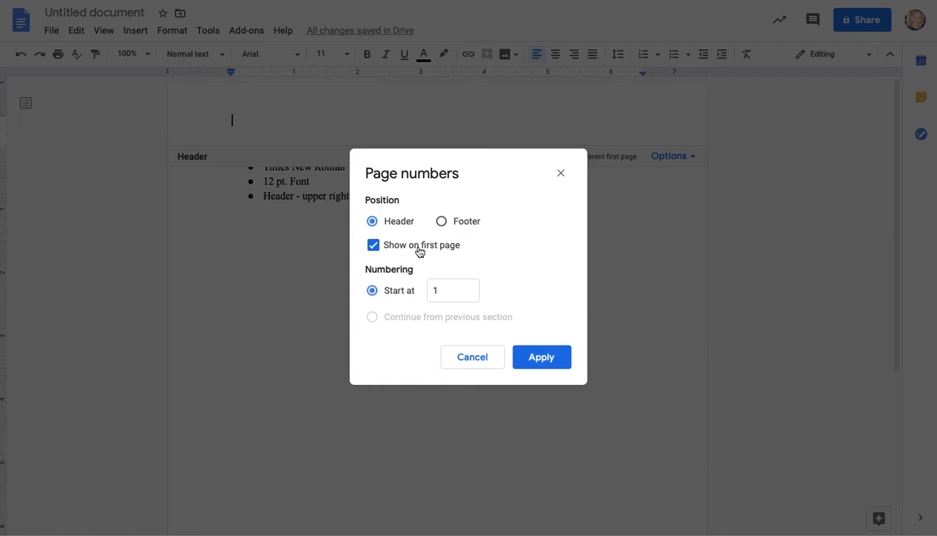
click(538, 359)
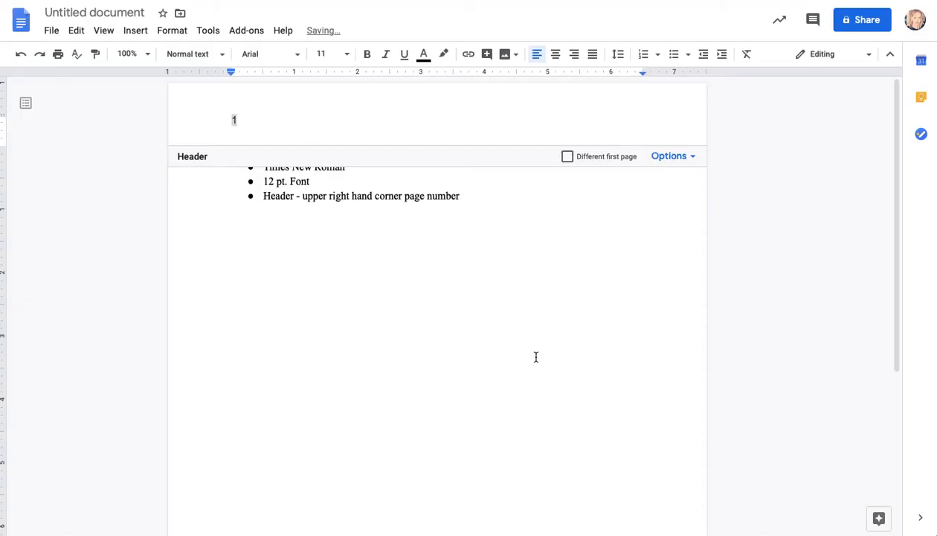
Indent the header's page number with tabs to the right margin and return to the document body.
click(232, 120)
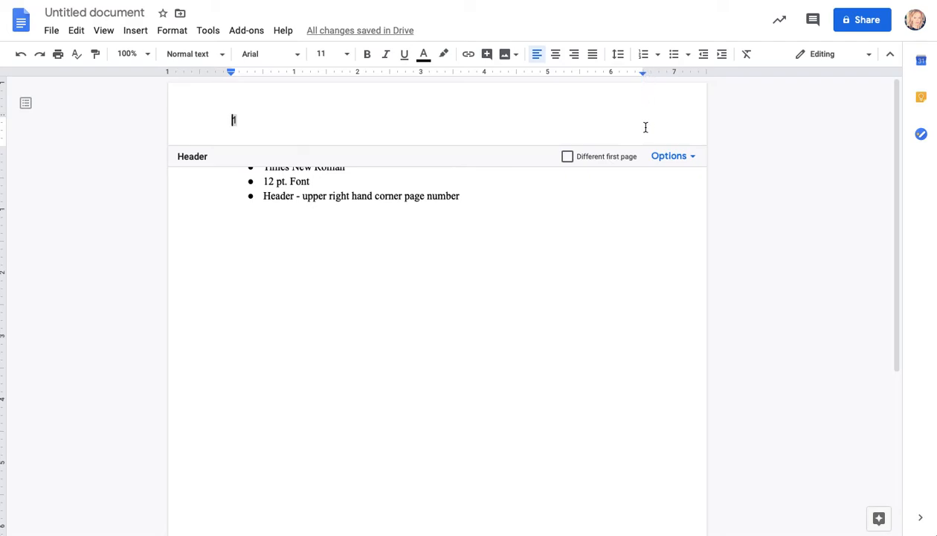
key(Tab)
key(Tab)
key(Tab)
key(Tab)
key(Tab)
key(Tab)
key(Tab)
key(Tab)
key(Tab)
key(Tab)
key(Tab)
key(Tab)
key(Tab)
click(530, 300)
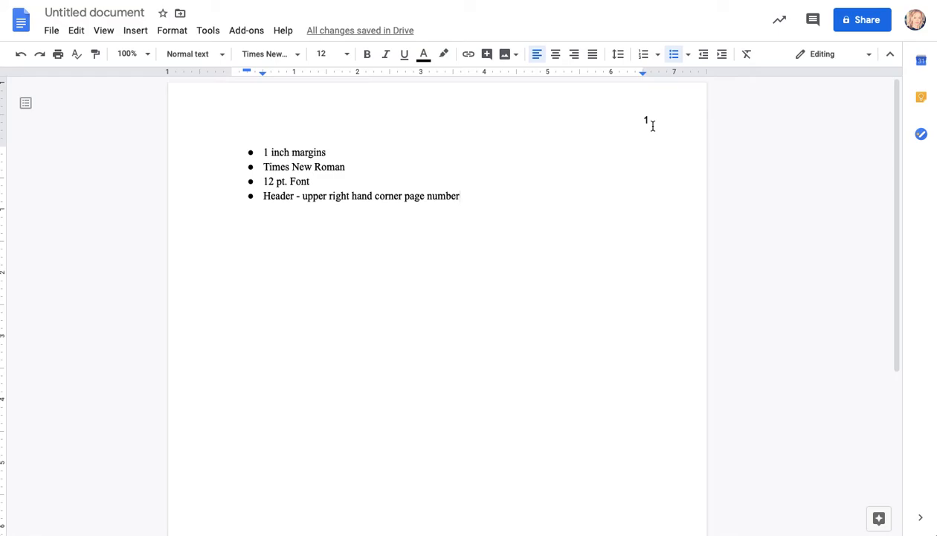
Add "Double Spacing" as the fifth item of the bulleted list.
key(Return)
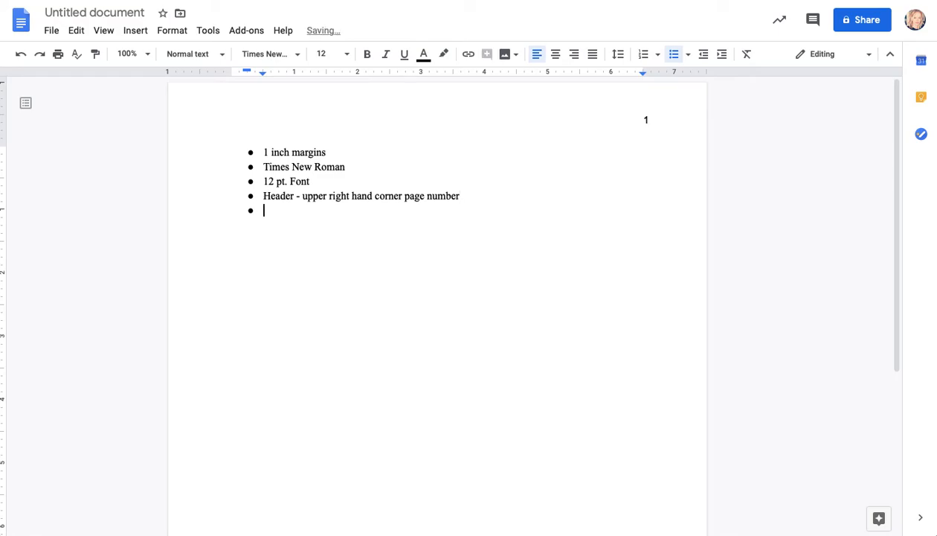
text(Double Spacing)
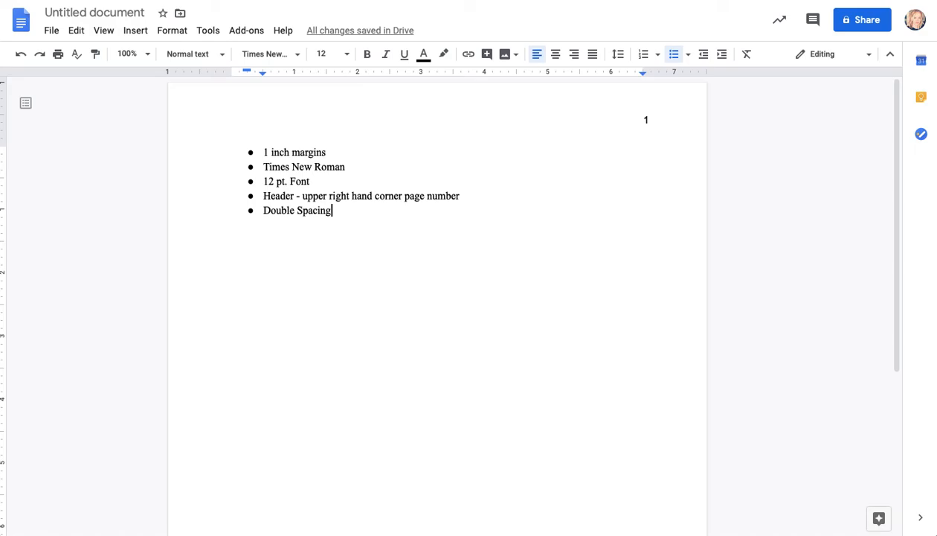
click(265, 210)
drag(265, 211, 355, 210)
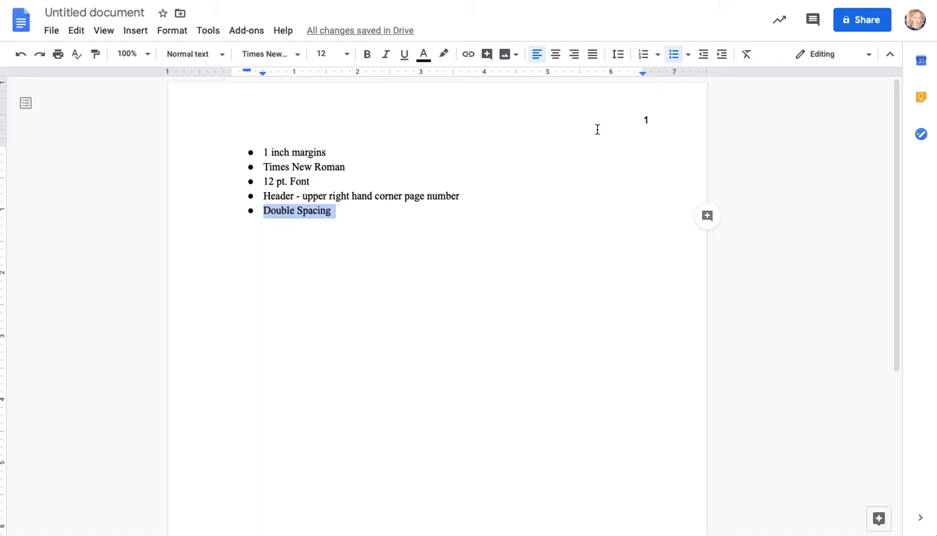
click(424, 305)
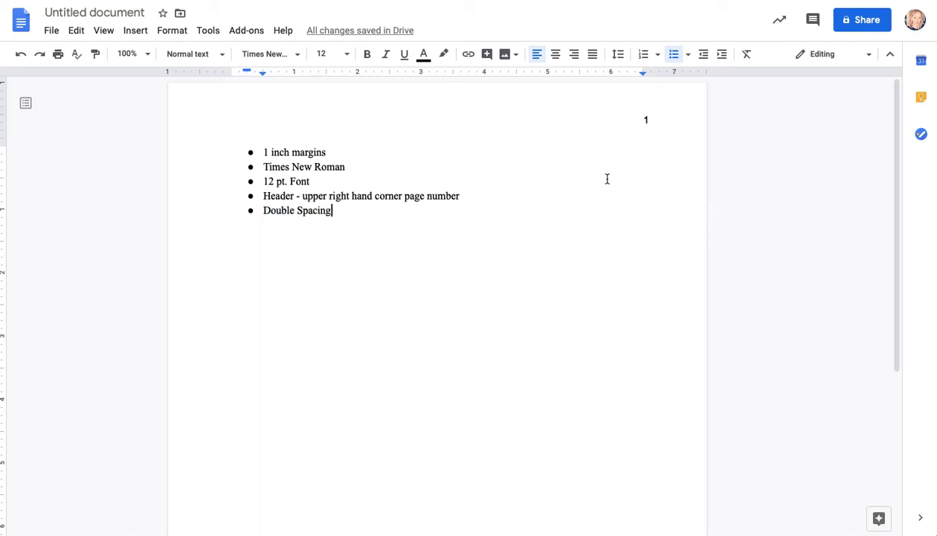
Set the line spacing to Double at the "Double Spacing" item and end the bulleted list below it.
click(619, 56)
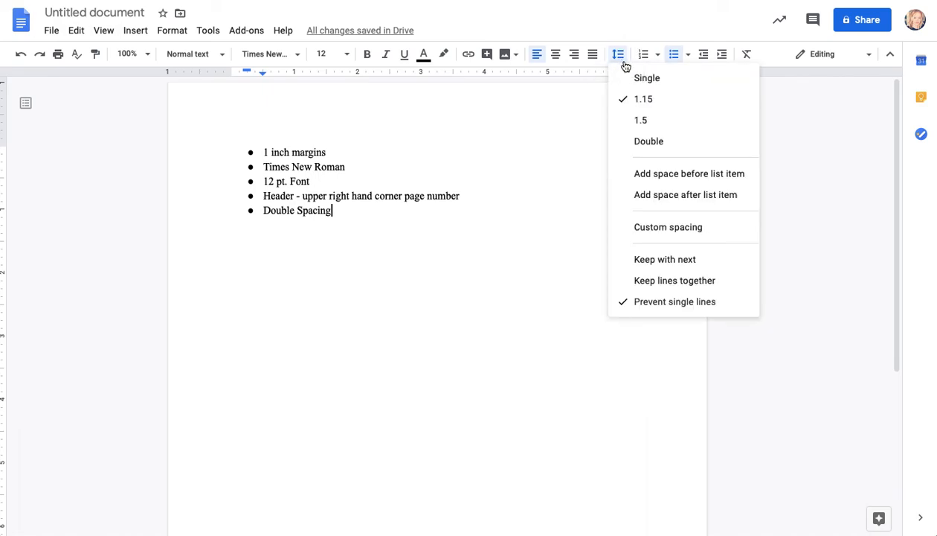
click(648, 142)
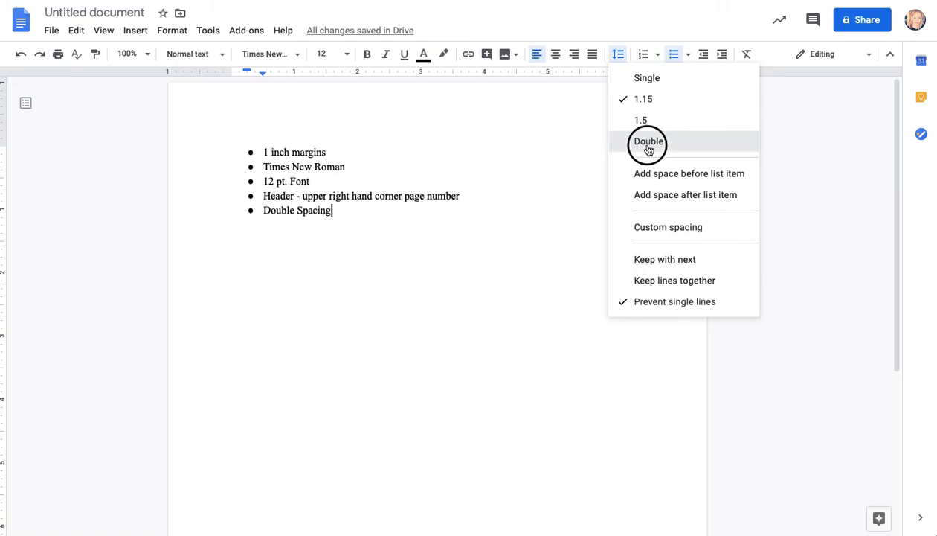
key(Return)
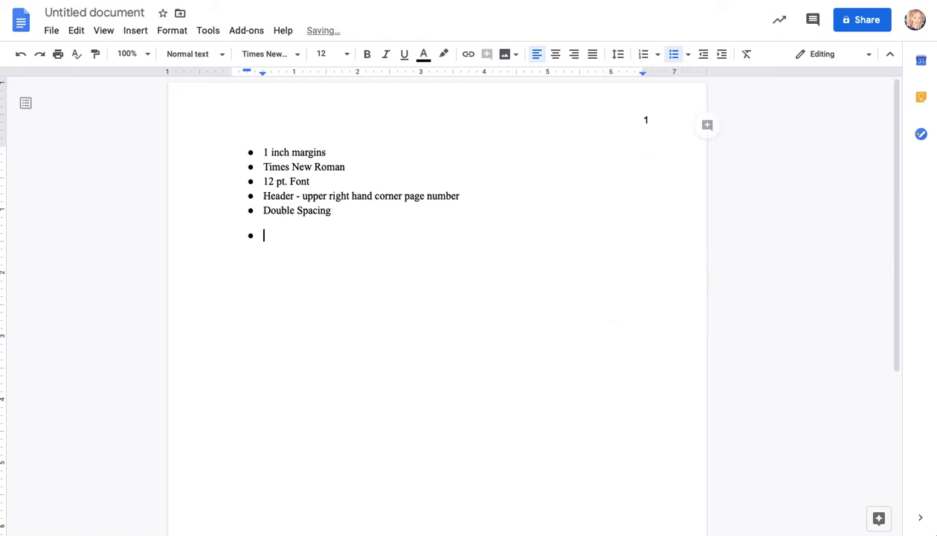
key(Return)
Try the double spacing with the paragraphs "My paper is now double spaced." and "New paragraph.", and delete both.
text(M)
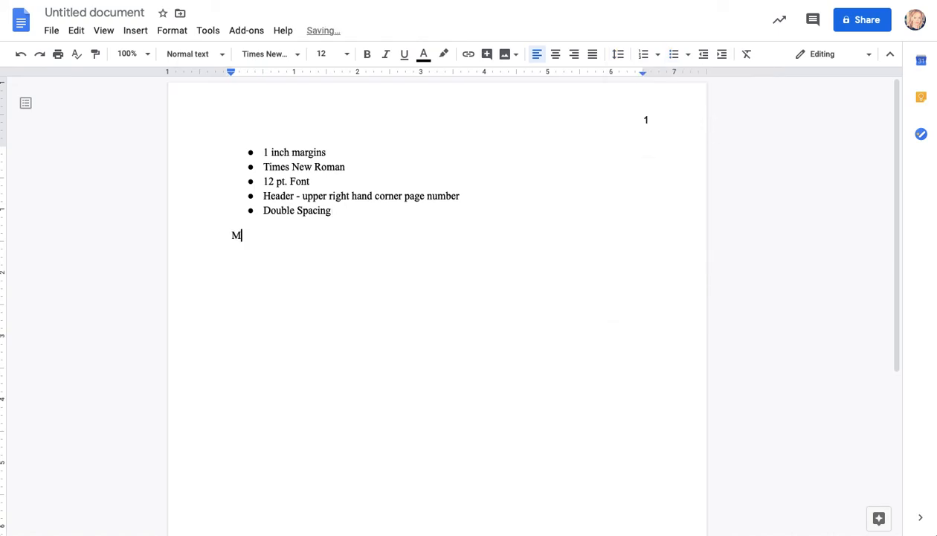
text(y paper is now double spaced.)
key(Return)
text(New paragraph.)
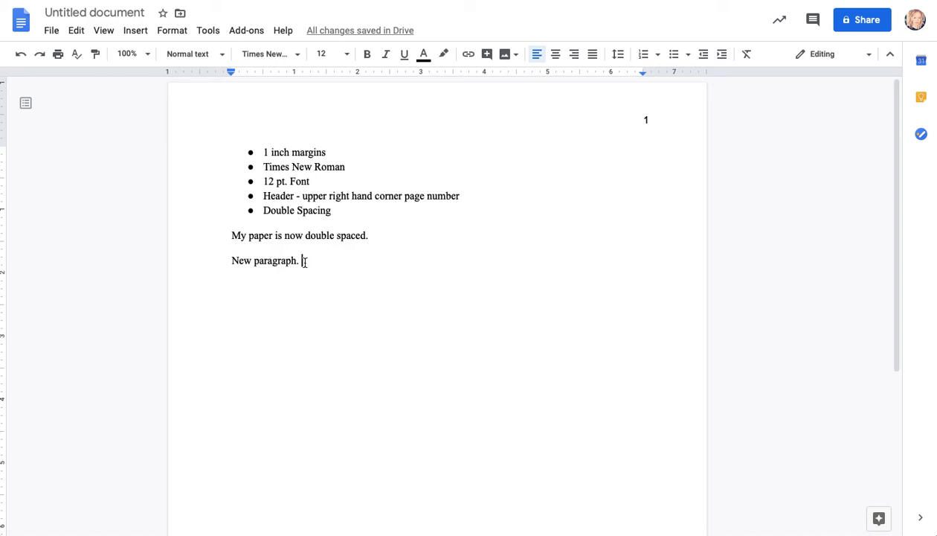
drag(304, 261, 220, 234)
key(BackSpace)
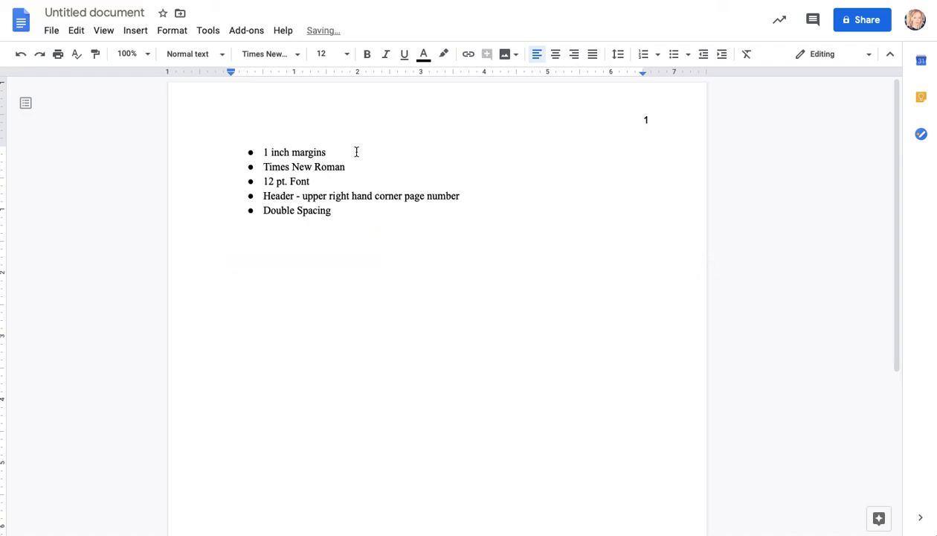